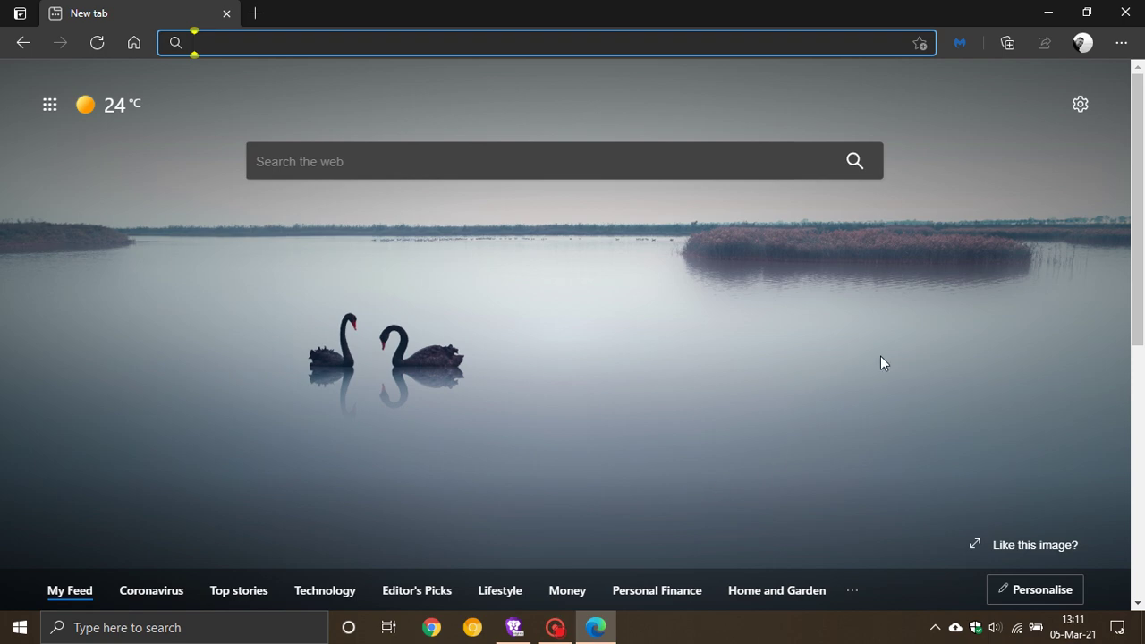
Open the About Microsoft Edge page in the settings to check the browser's version and update status
{"action": "left_click", "coordinate": [1120, 43]}
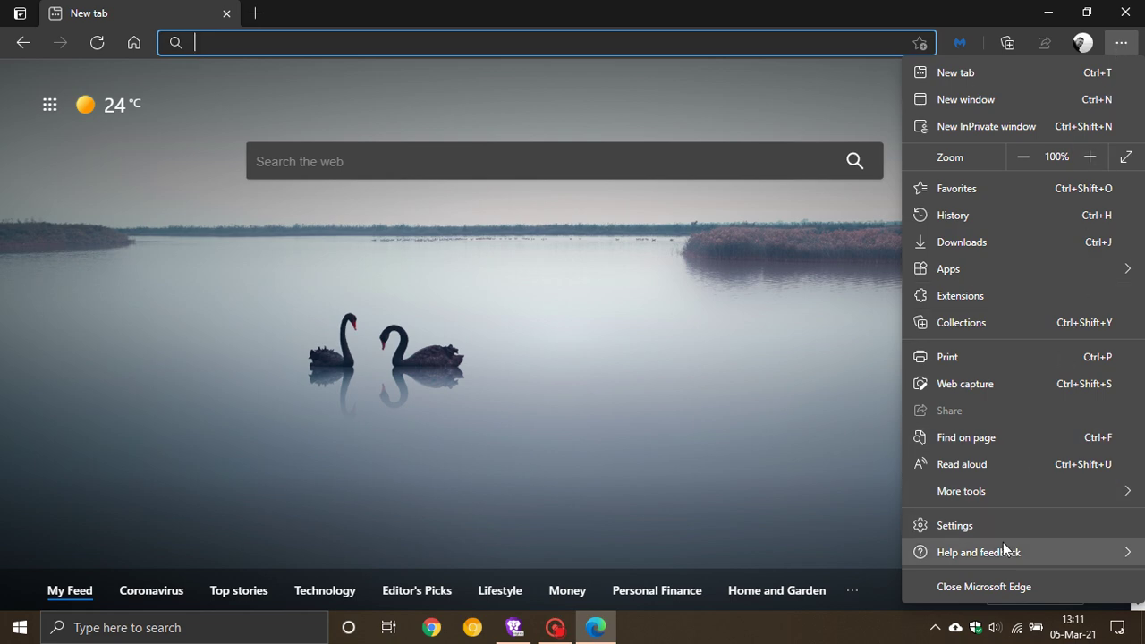
{"action": "mouse_move", "coordinate": [1002, 555]}
{"action": "left_click", "coordinate": [805, 599]}
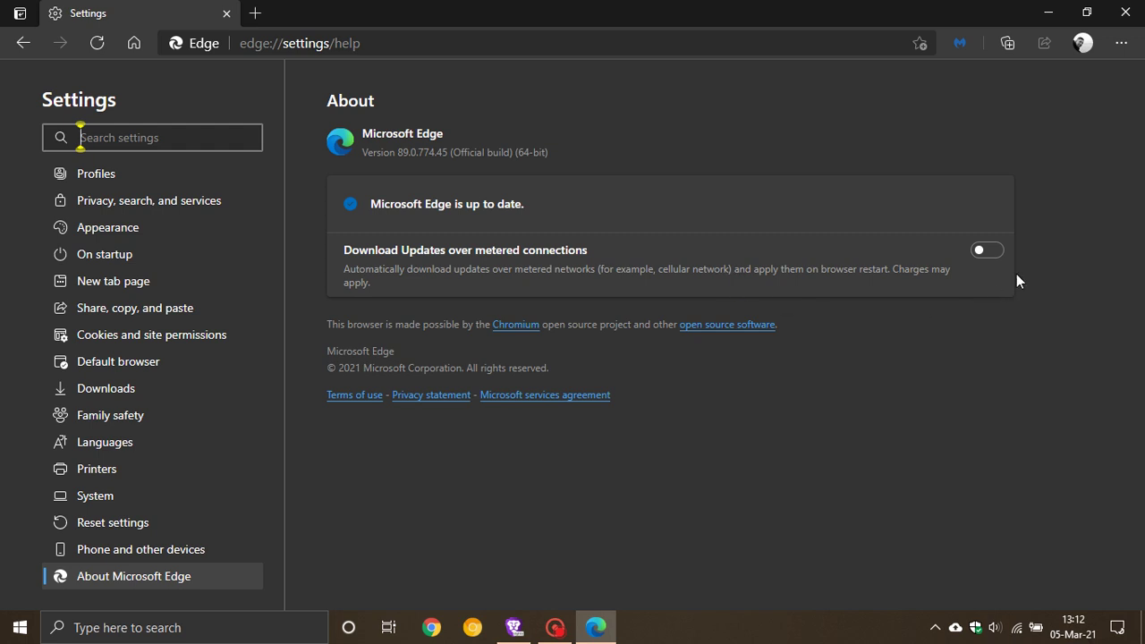
Switch downloading updates over metered connections on and back off
{"action": "left_click", "coordinate": [998, 254]}
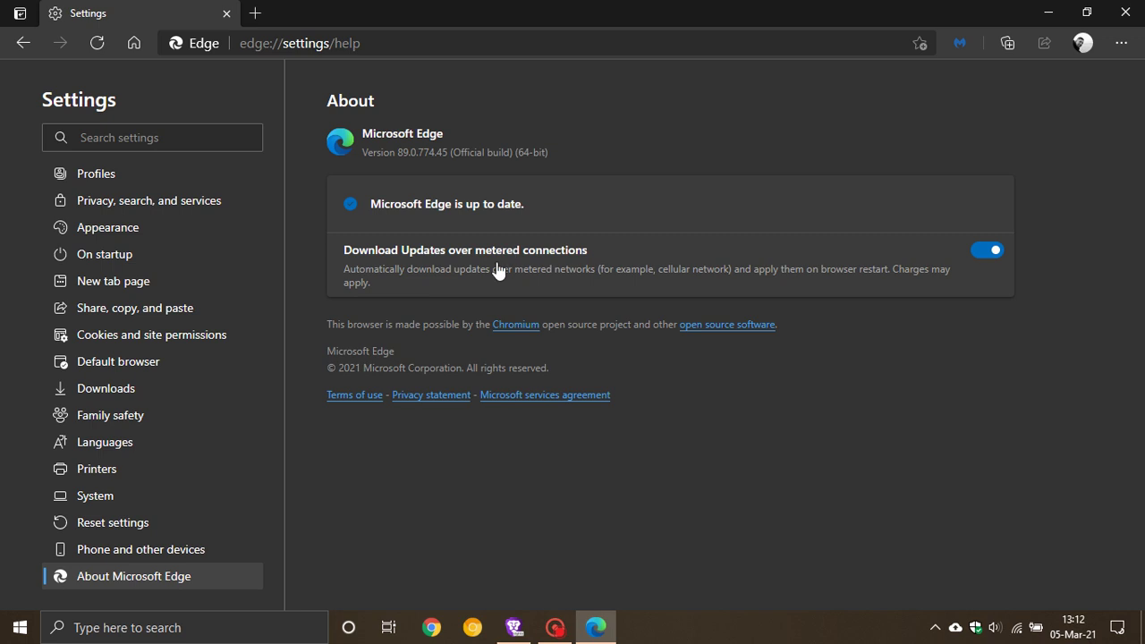
{"action": "left_click", "coordinate": [979, 257]}
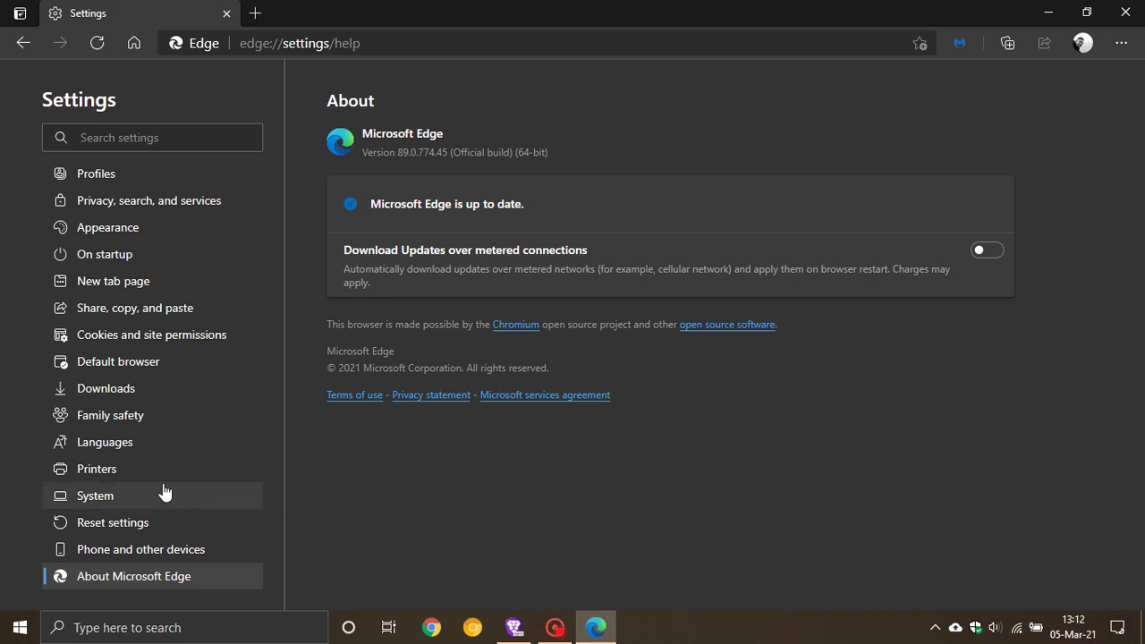
Open the System settings and examine the sleeping tabs options under Save resources
{"action": "left_click", "coordinate": [125, 495]}
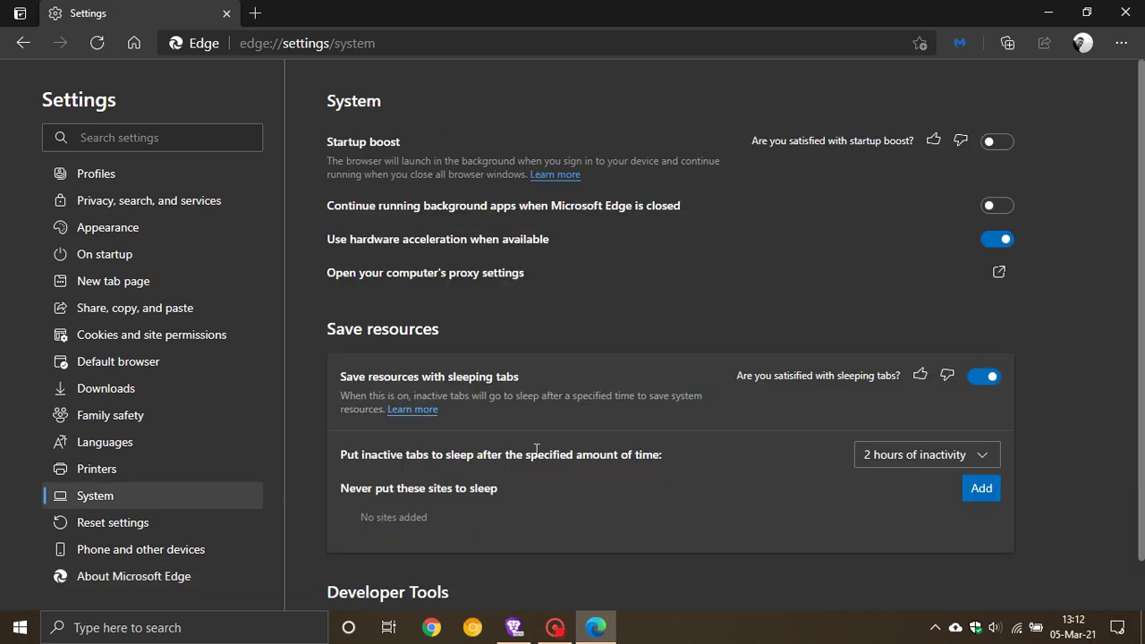
{"action": "scroll", "coordinate": [603, 391], "scroll_direction": "down", "scroll_amount": 1}
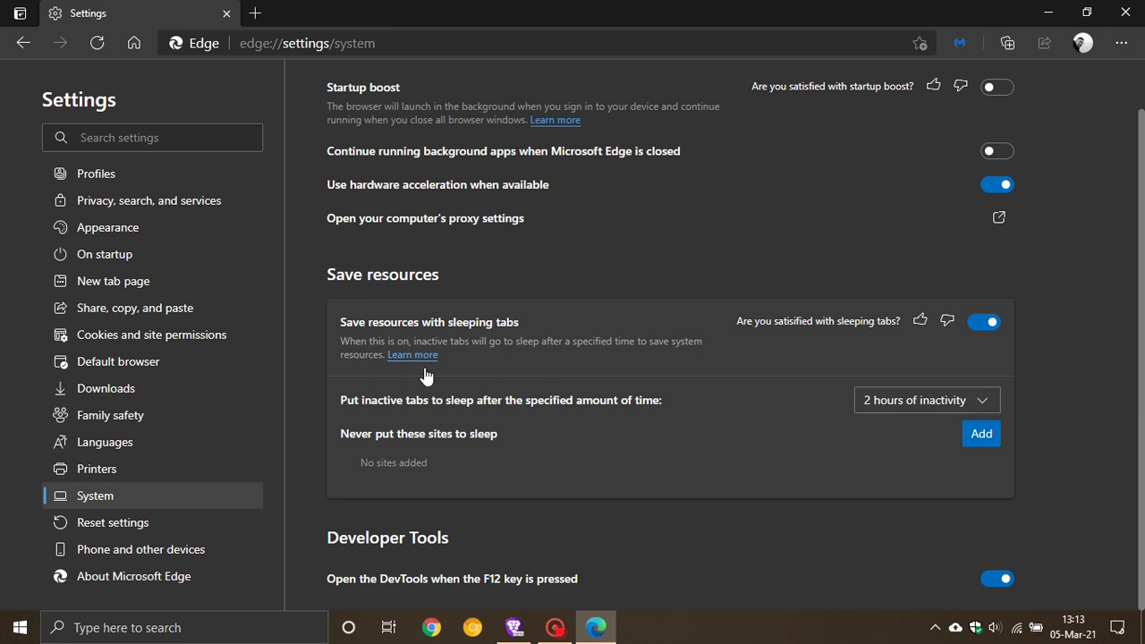
Open four new tabs beside the Settings tab and return to the Settings tab
{"action": "left_click", "coordinate": [255, 13]}
{"action": "left_click", "coordinate": [455, 14]}
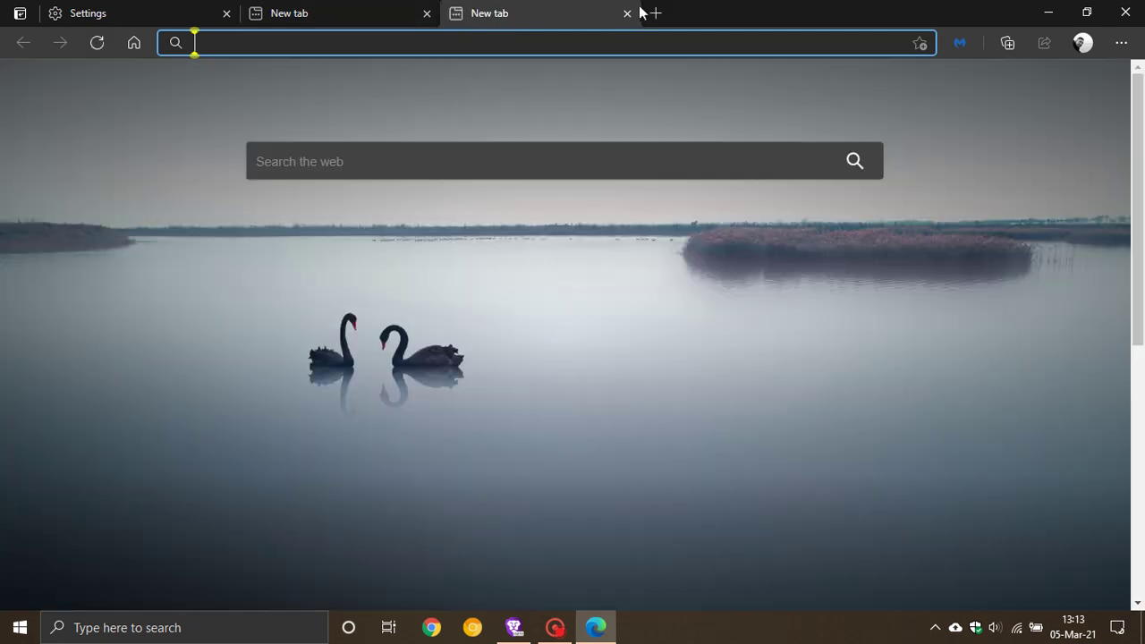
{"action": "left_click", "coordinate": [658, 18]}
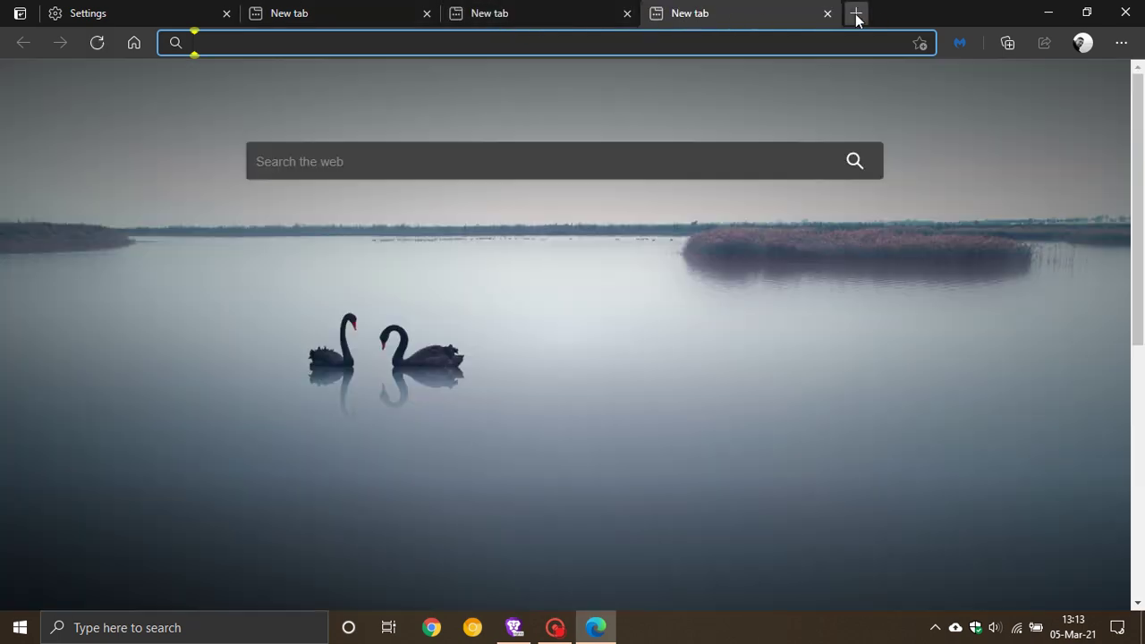
{"action": "left_click", "coordinate": [856, 15]}
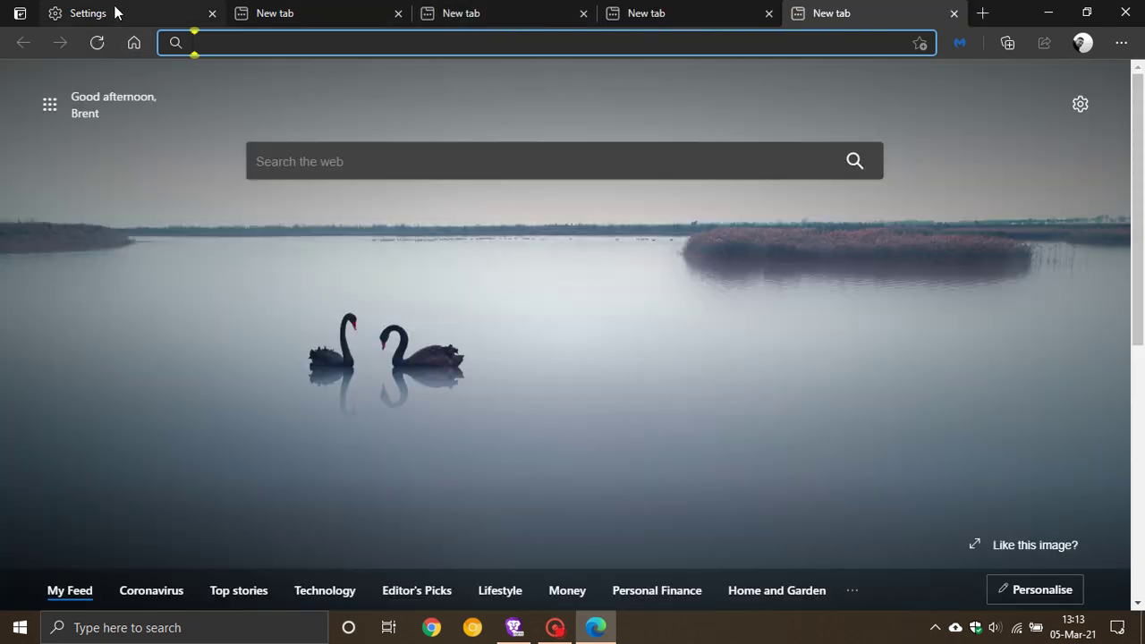
{"action": "left_click", "coordinate": [114, 12]}
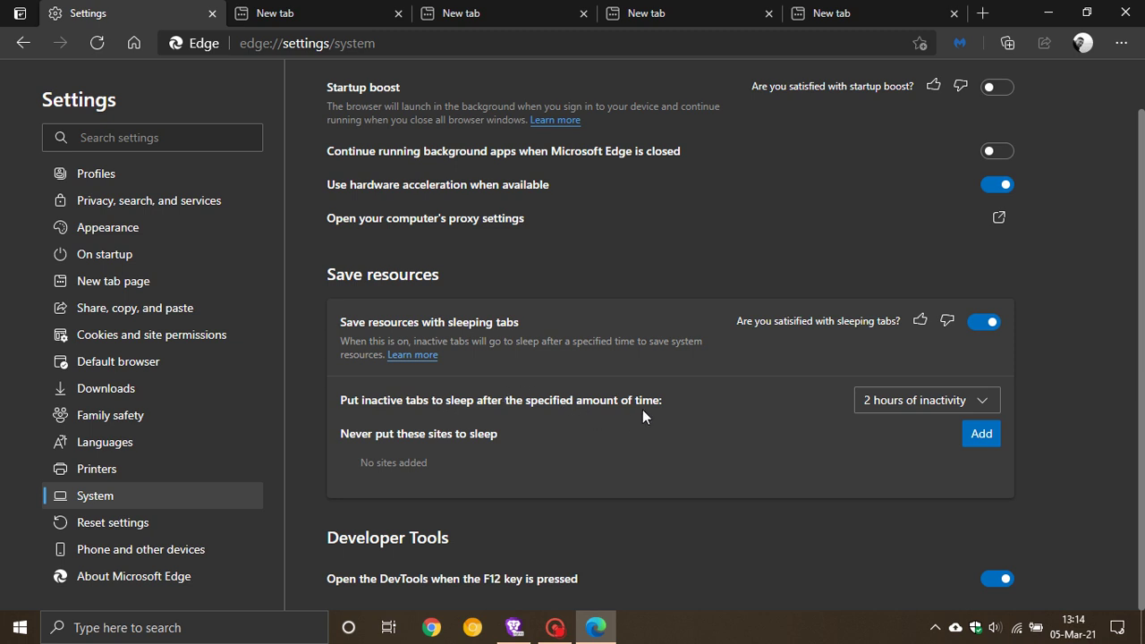
Examine the inactivity times offered for sleeping tabs and the dialog for adding a never-sleep site, leaving both without changes
{"action": "left_click", "coordinate": [897, 404]}
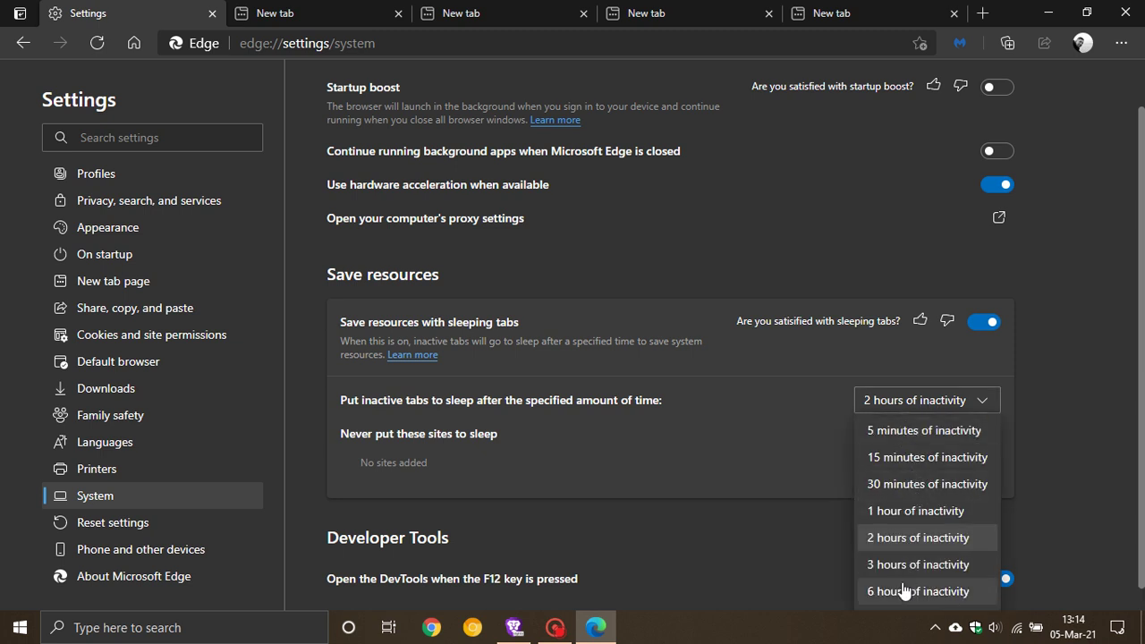
{"action": "left_click", "coordinate": [693, 473]}
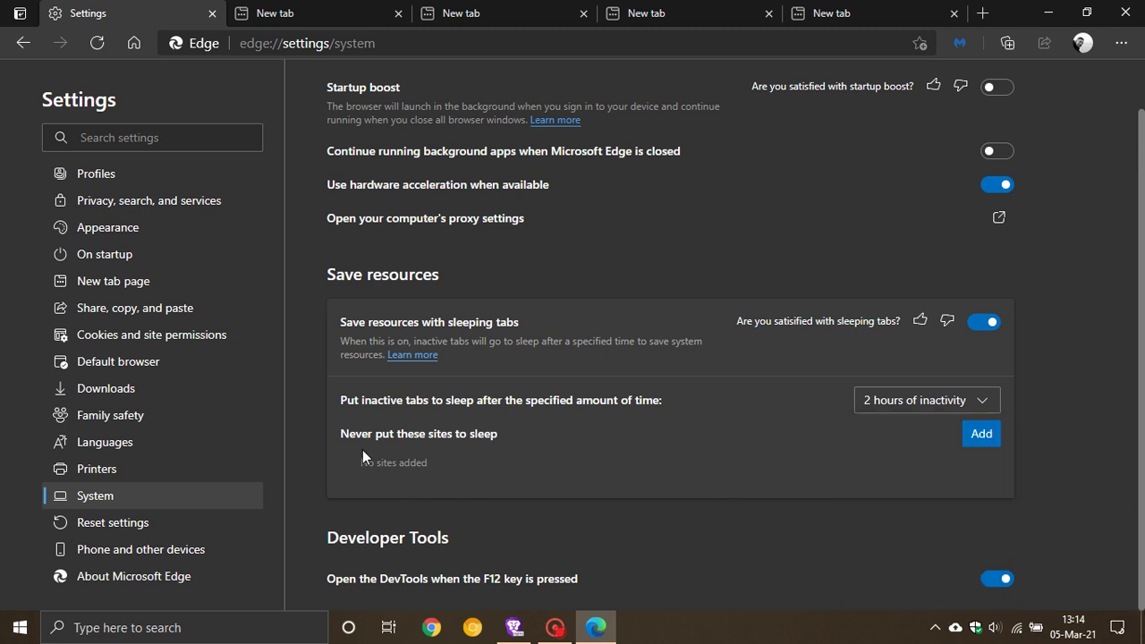
{"action": "left_click", "coordinate": [977, 443]}
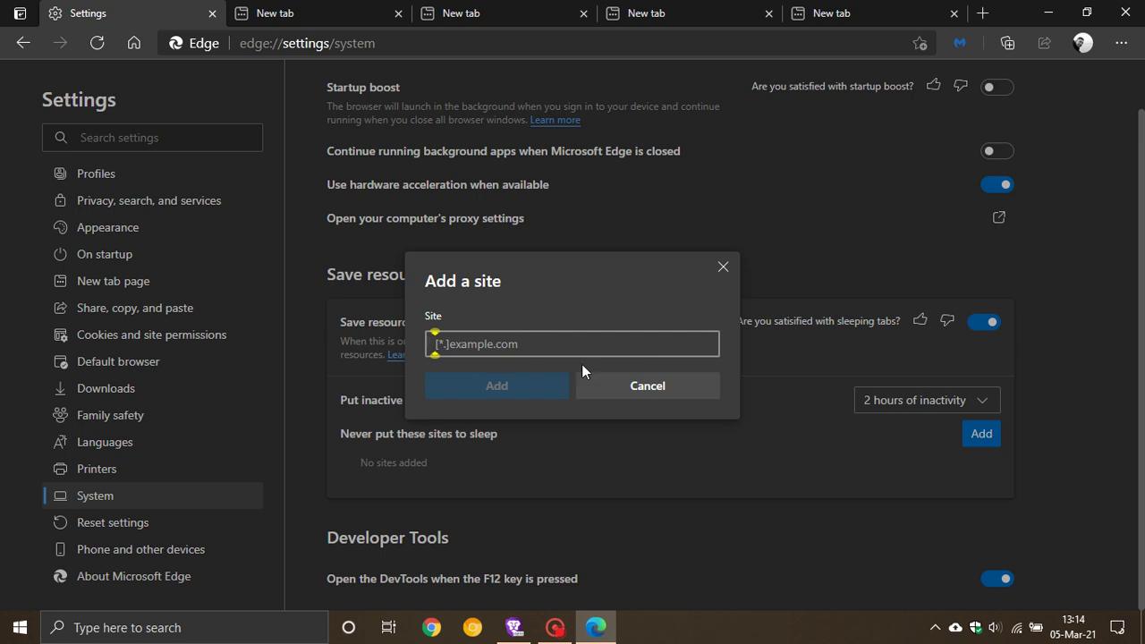
{"action": "left_click", "coordinate": [648, 388]}
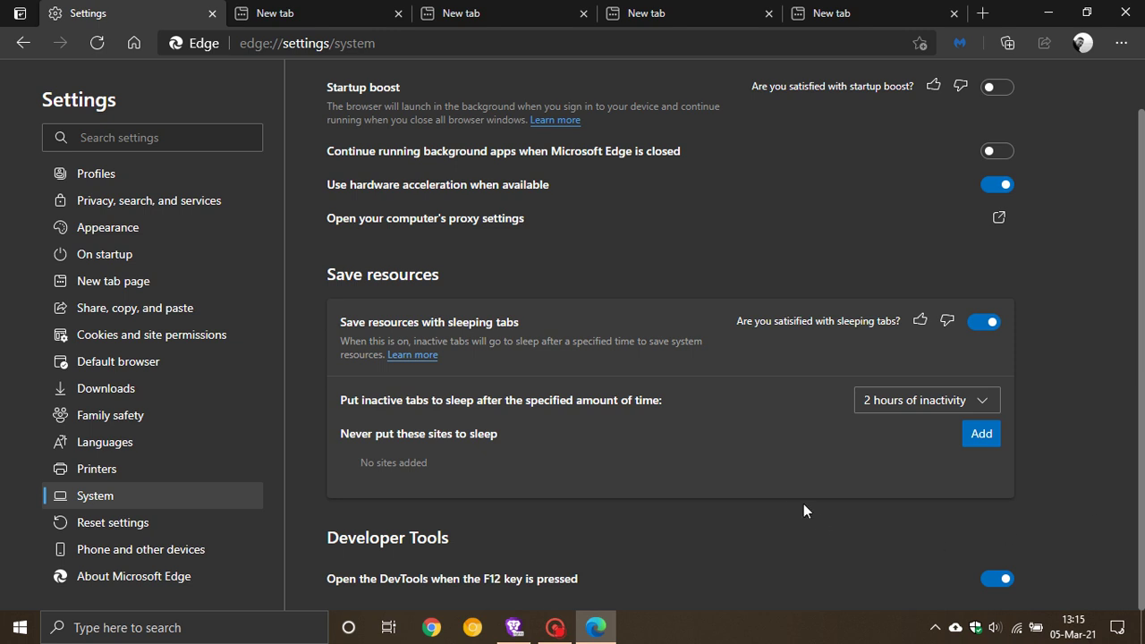
Turn on Startup boost in the System settings and close the browser window
{"action": "scroll", "coordinate": [797, 503], "scroll_direction": "up", "scroll_amount": 1}
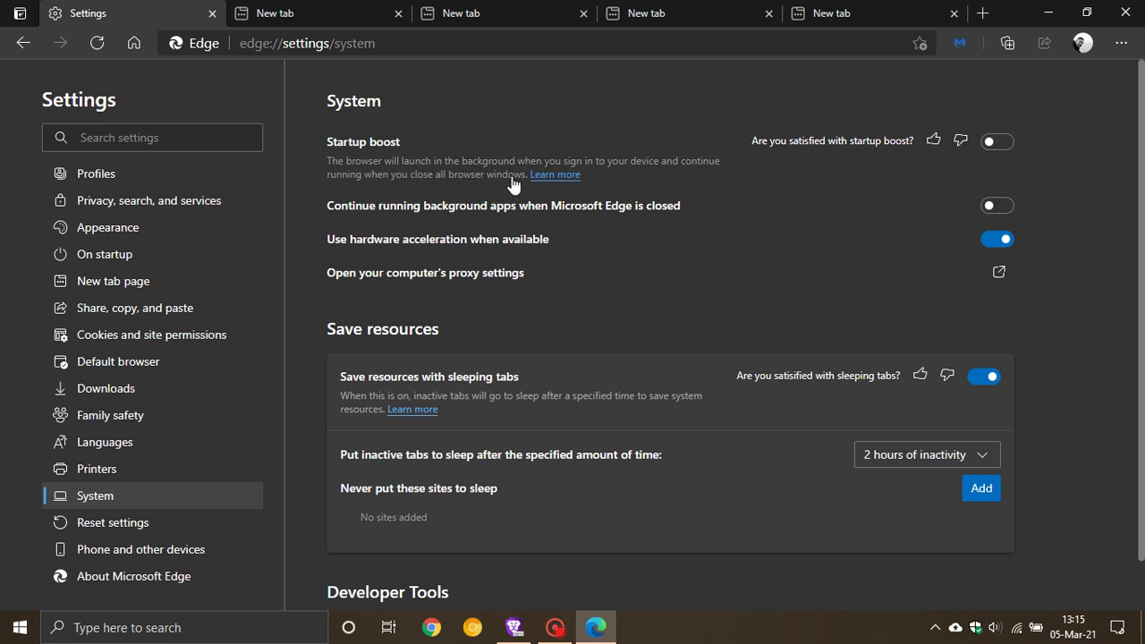
{"action": "left_click", "coordinate": [1006, 146]}
{"action": "left_click", "coordinate": [604, 637]}
{"action": "left_click", "coordinate": [603, 637]}
{"action": "left_click", "coordinate": [1123, 14]}
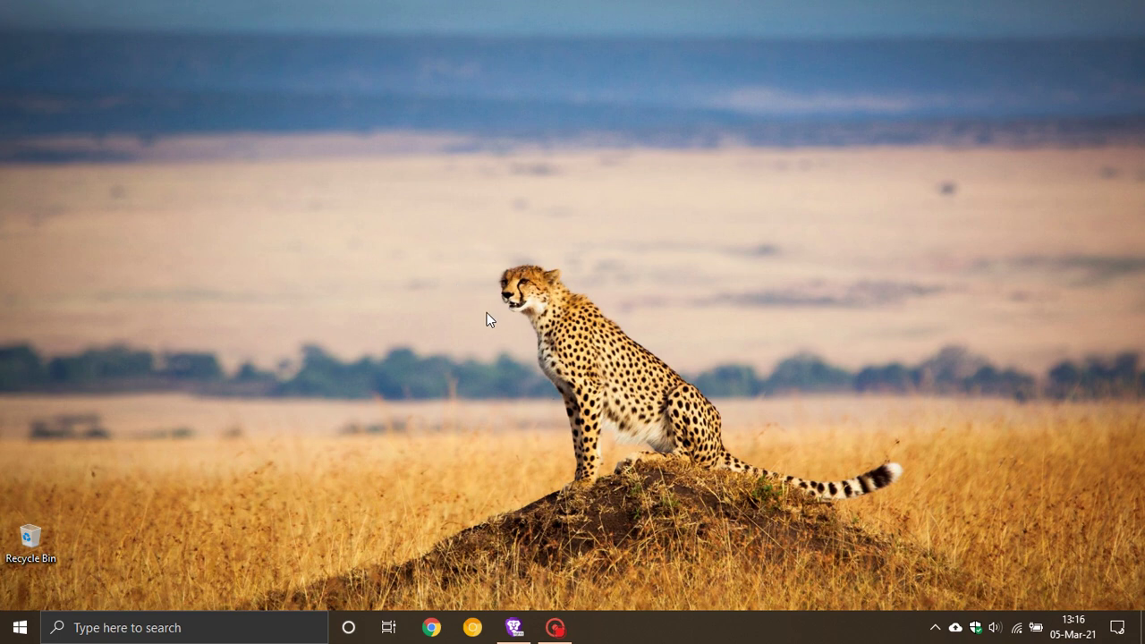
Launch Microsoft Edge from the desktop to try its startup, and close it again
{"action": "left_click", "coordinate": [20, 627]}
{"action": "left_click", "coordinate": [369, 400]}
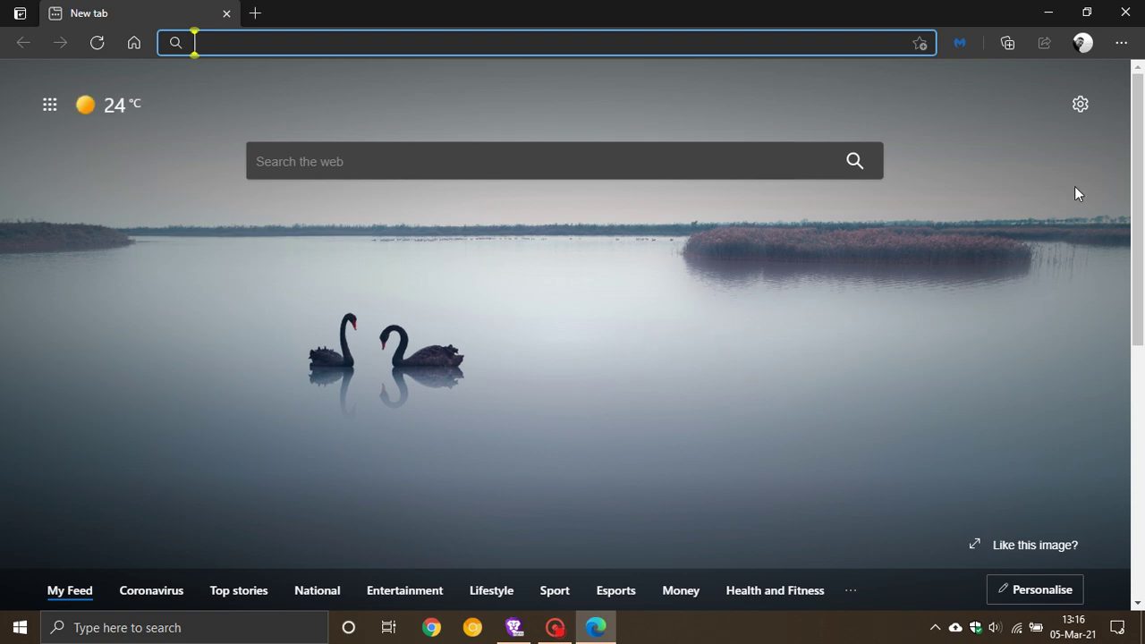
{"action": "left_click", "coordinate": [1125, 13]}
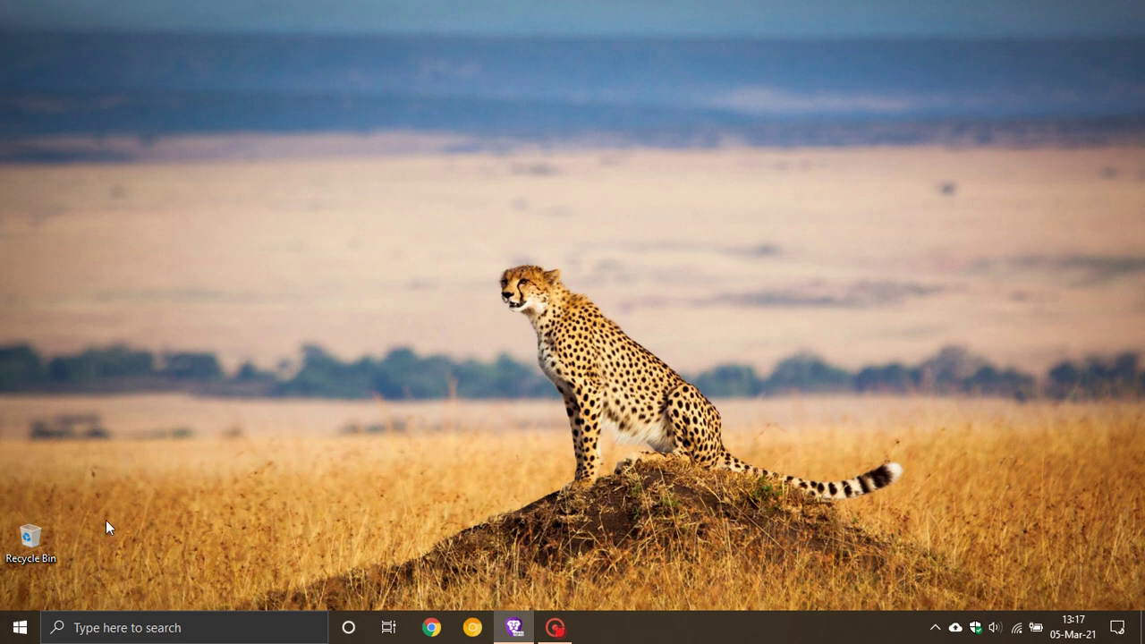
Relaunch Microsoft Edge and turn off Startup boost in the System settings
{"action": "left_click", "coordinate": [18, 626]}
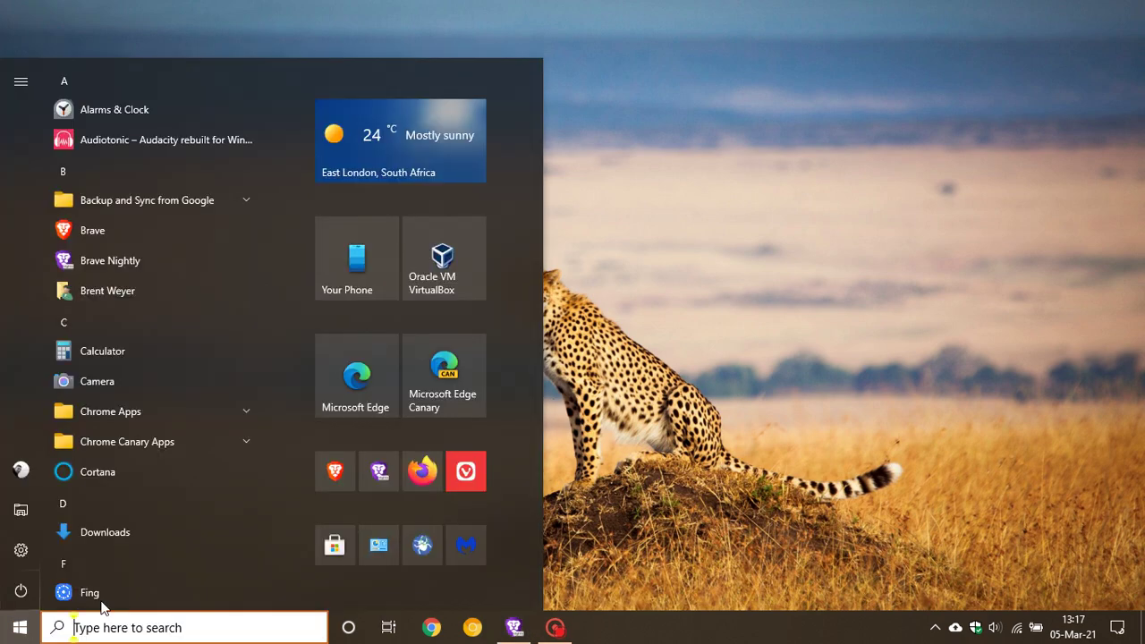
{"action": "left_click", "coordinate": [354, 374]}
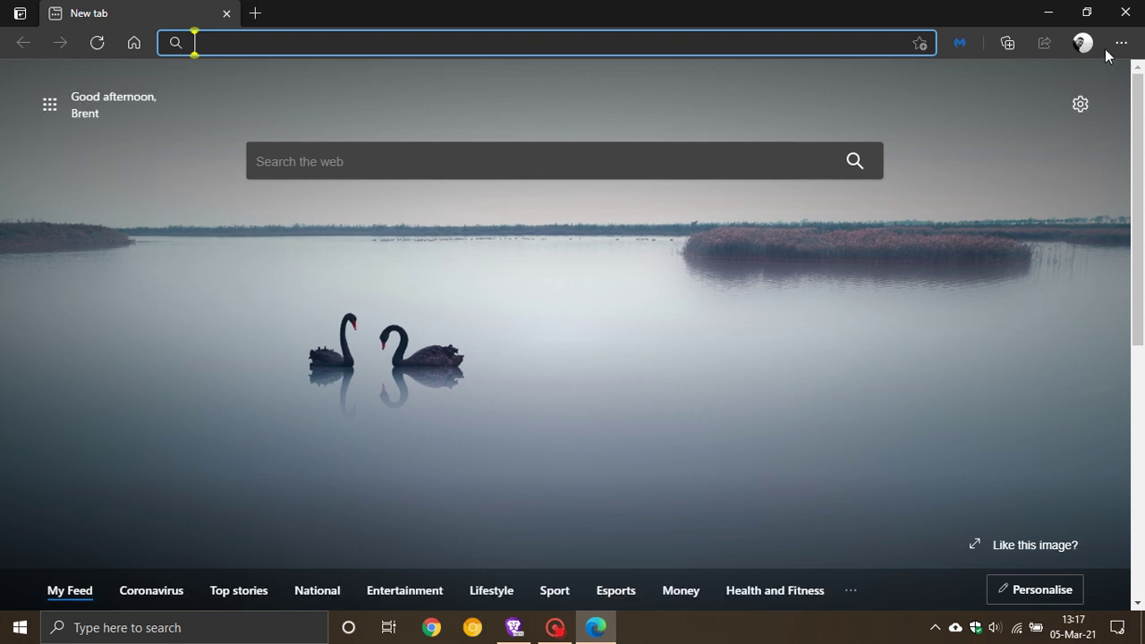
{"action": "left_click", "coordinate": [1118, 43]}
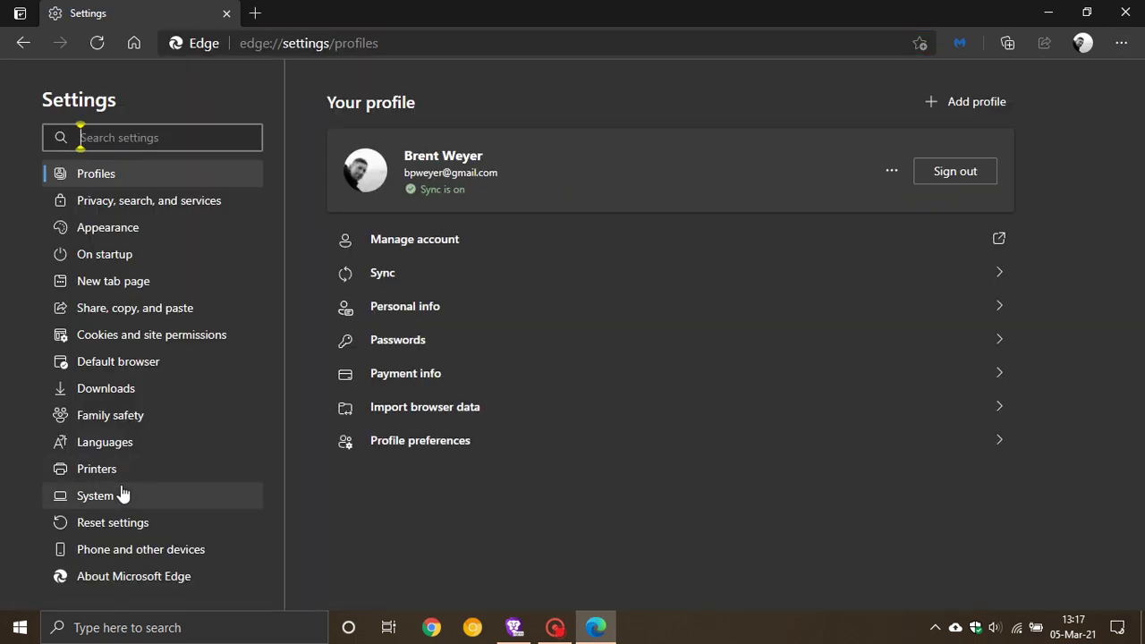
{"action": "left_click", "coordinate": [121, 495]}
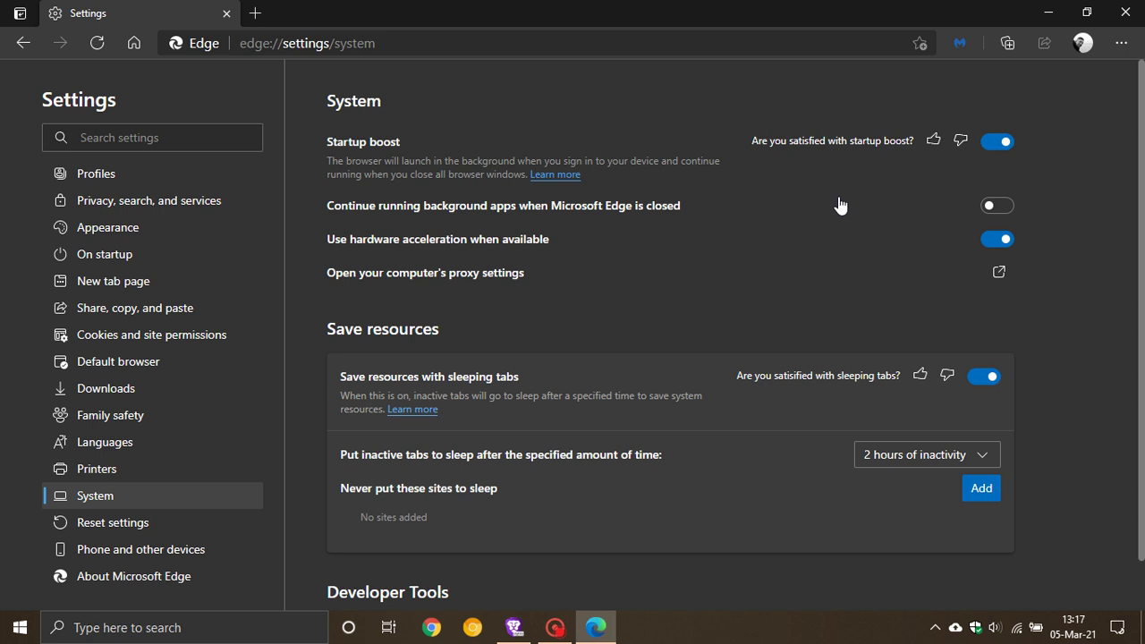
{"action": "left_click", "coordinate": [989, 146]}
Go to the home page, turn on vertical tabs and open three additional new tabs
{"action": "left_click", "coordinate": [132, 45]}
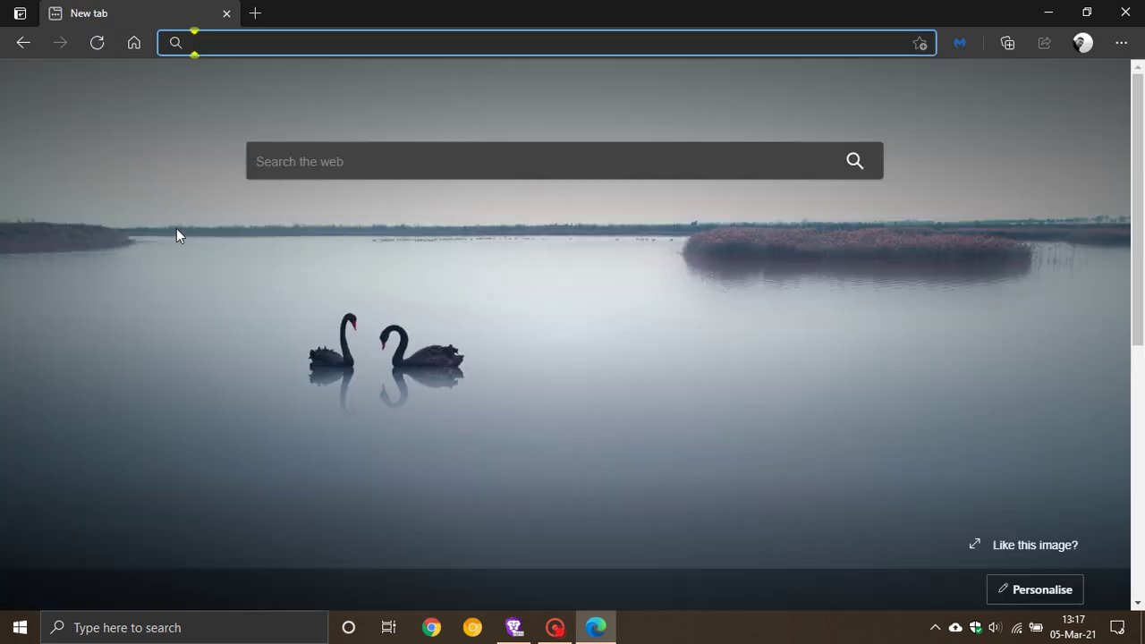
{"action": "left_click", "coordinate": [19, 14]}
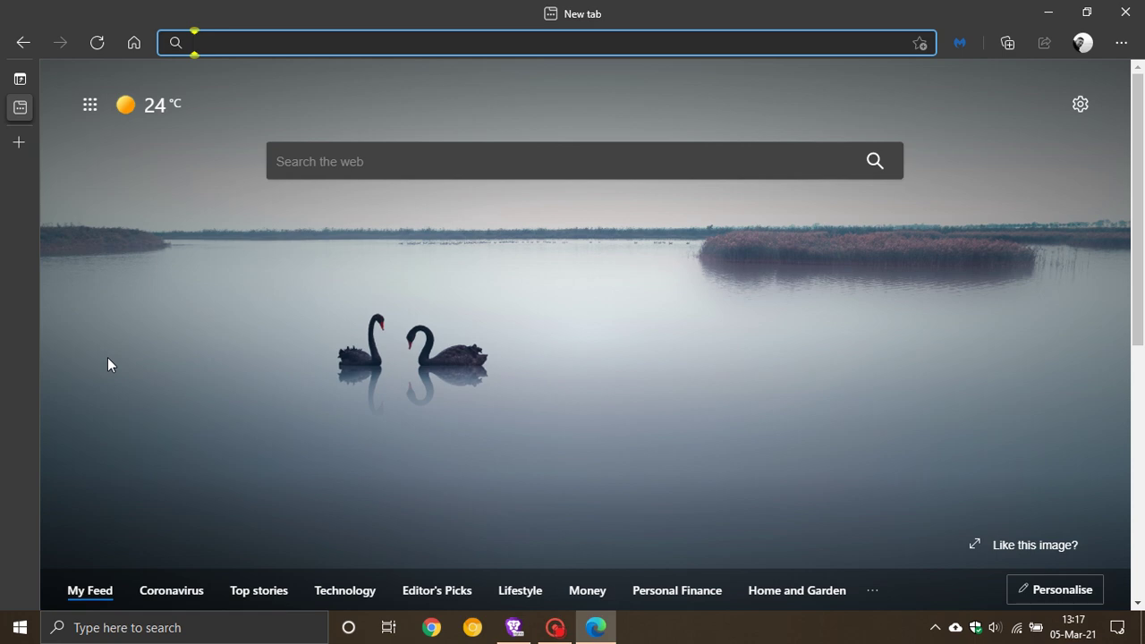
{"action": "left_click", "coordinate": [25, 145]}
{"action": "left_click", "coordinate": [26, 171]}
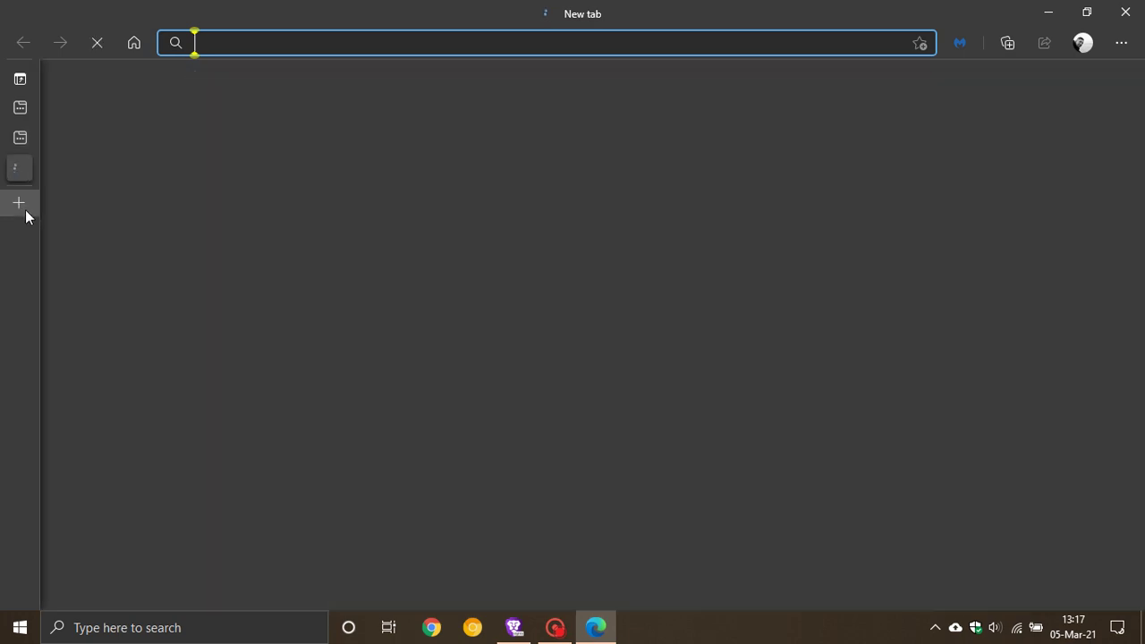
{"action": "left_click", "coordinate": [25, 209]}
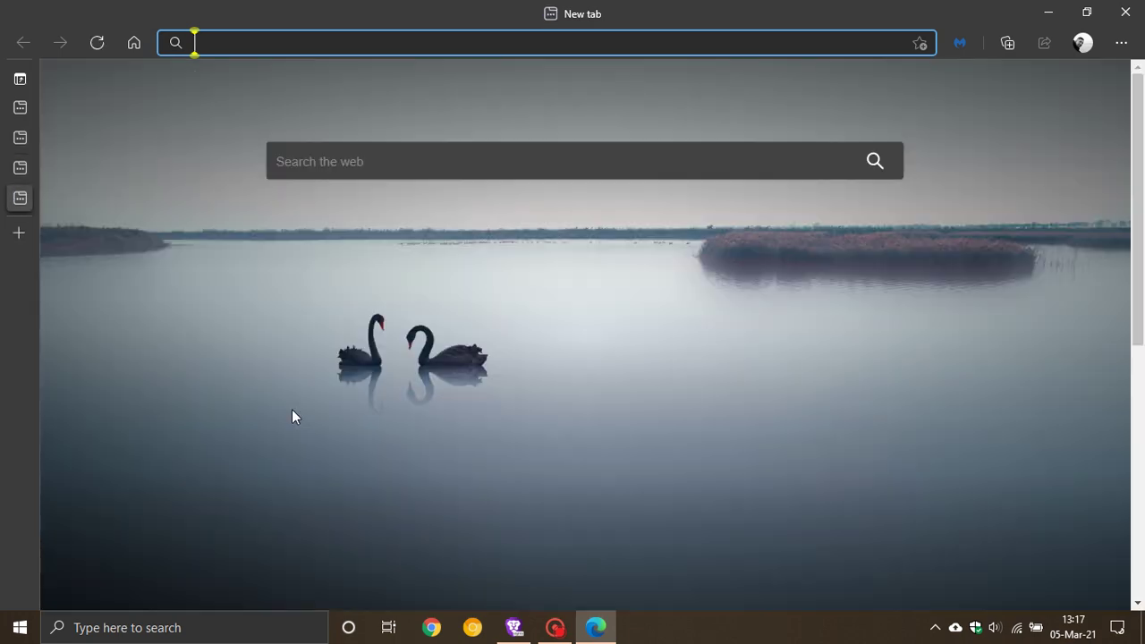
Switch the tabs to the horizontal layout and back to the vertical layout
{"action": "mouse_move", "coordinate": [23, 345]}
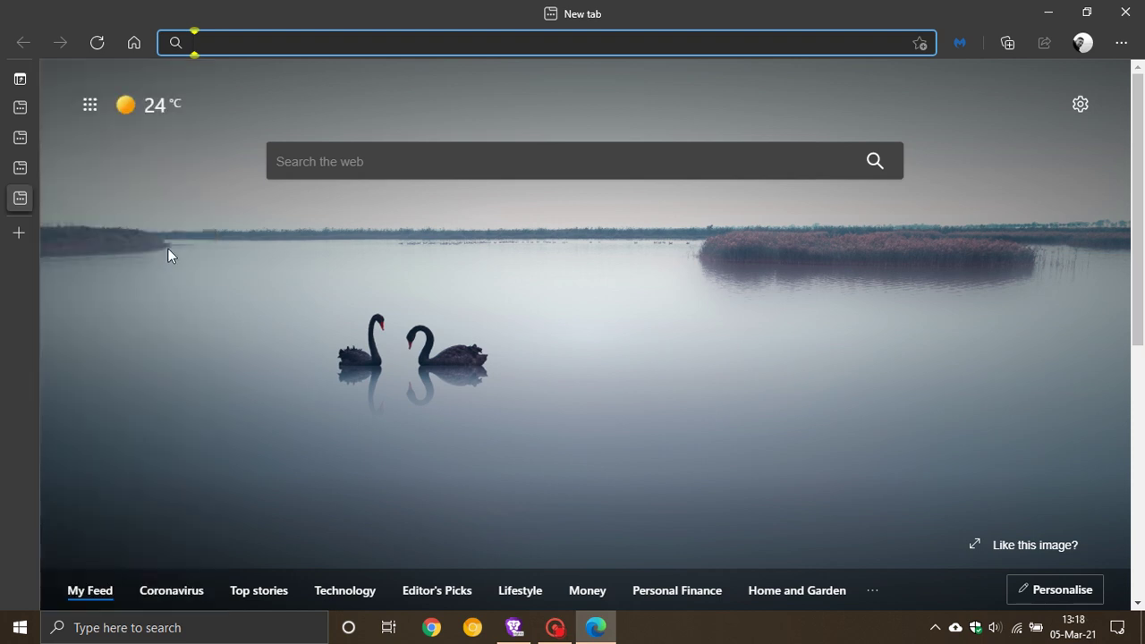
{"action": "left_click", "coordinate": [20, 79]}
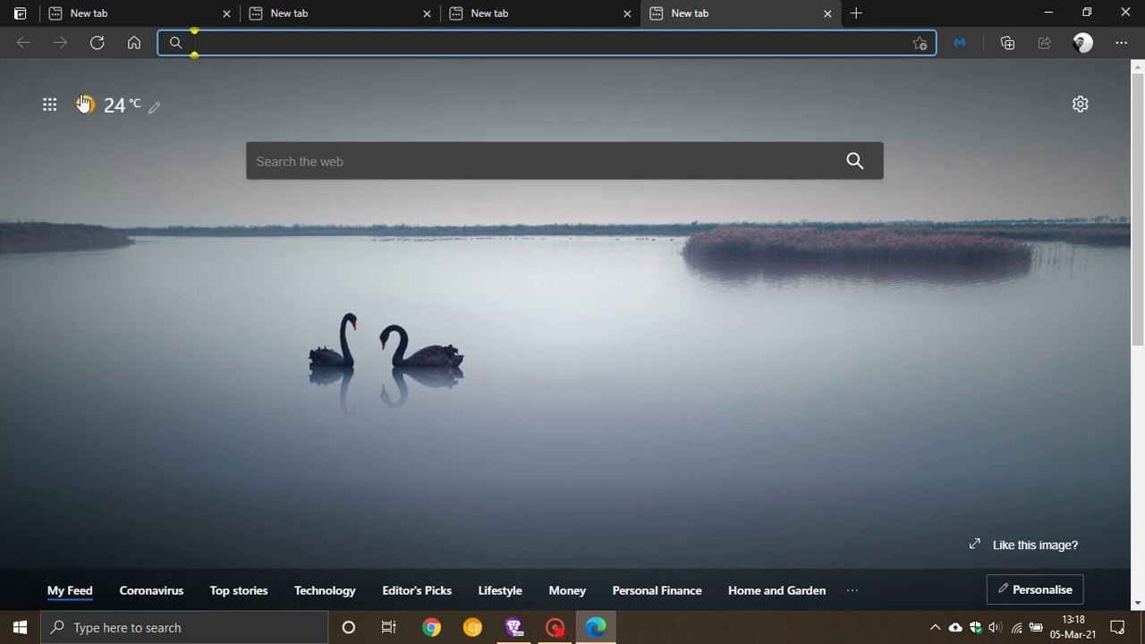
{"action": "left_click", "coordinate": [19, 13]}
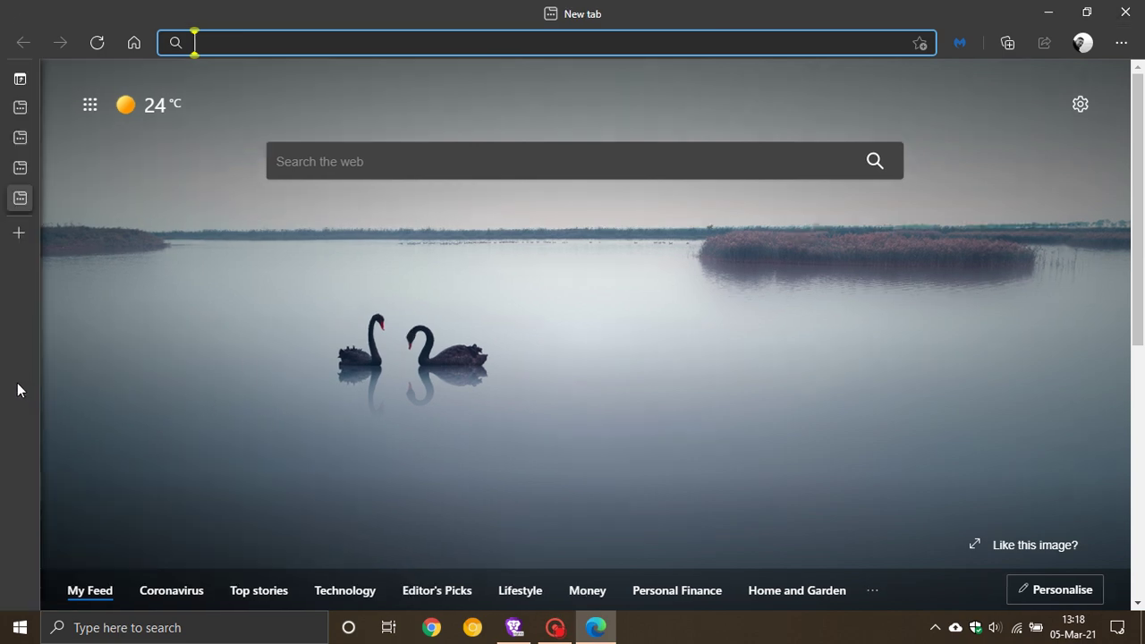
Pin the vertical tabs pane open and collapse it, and return to horizontal tabs
{"action": "mouse_move", "coordinate": [18, 385]}
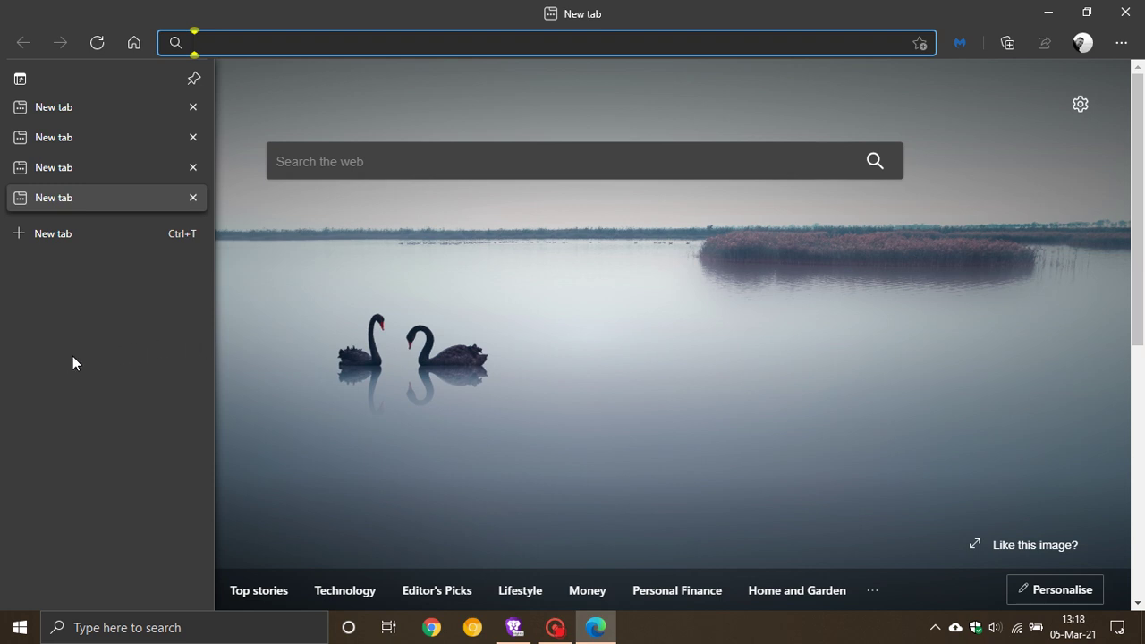
{"action": "left_click", "coordinate": [194, 79]}
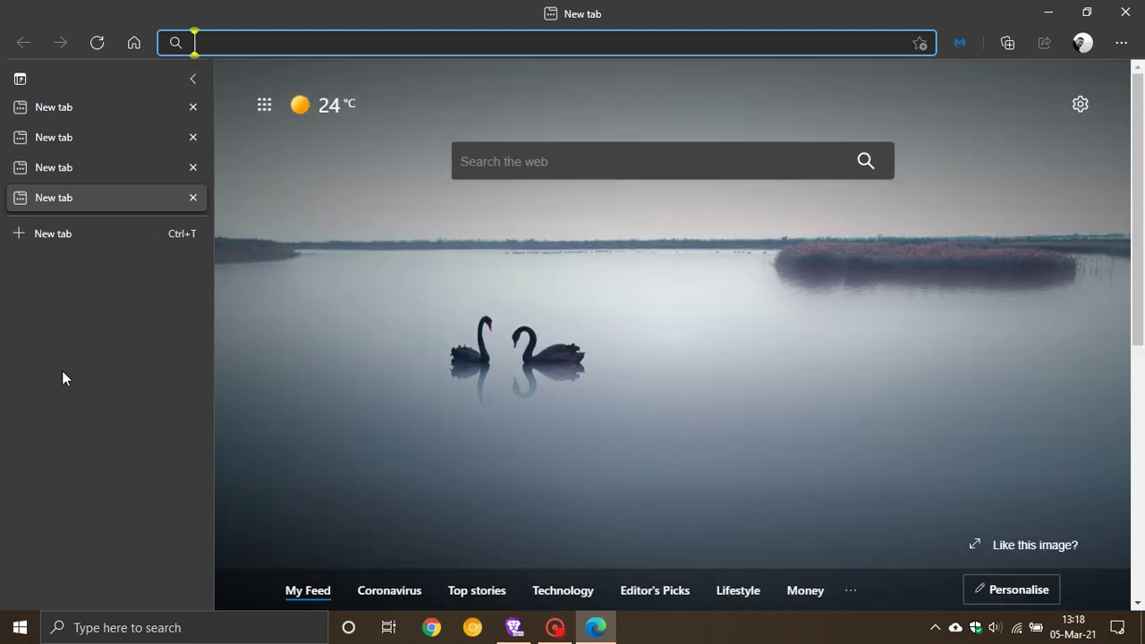
{"action": "left_click", "coordinate": [193, 81]}
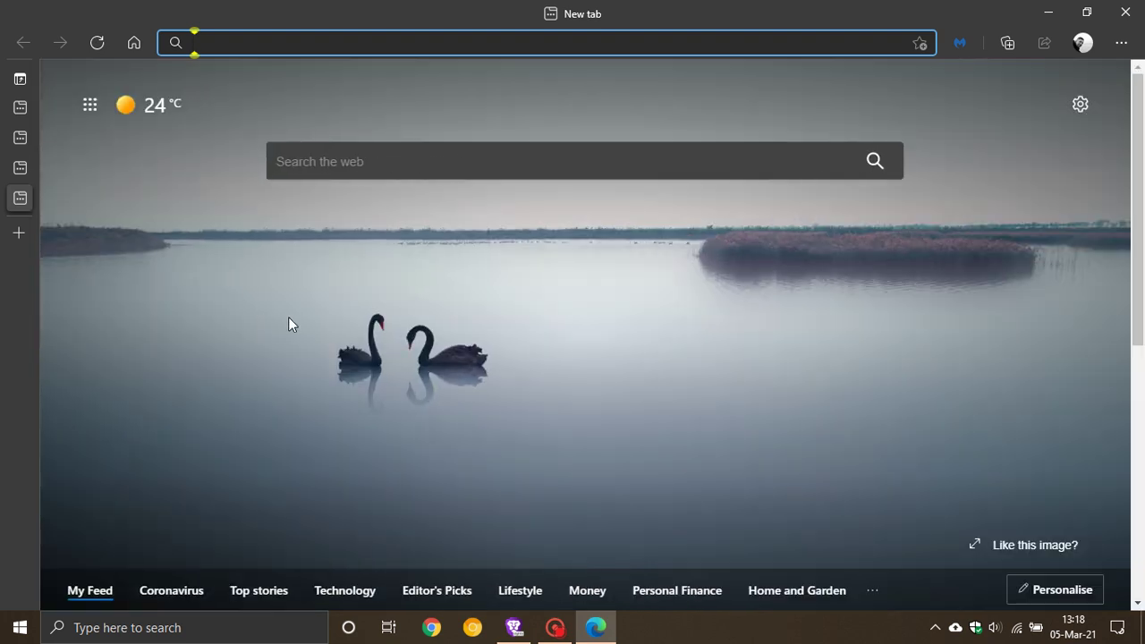
{"action": "left_click", "coordinate": [16, 76]}
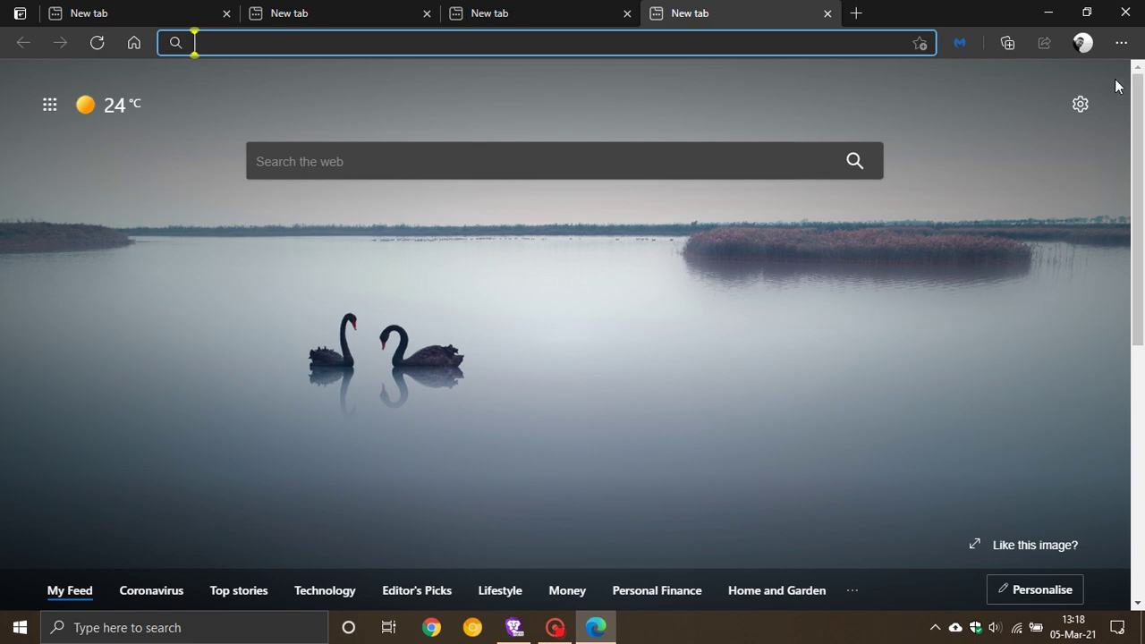
Open the browsing History pane over the current page
{"action": "left_click", "coordinate": [1120, 44]}
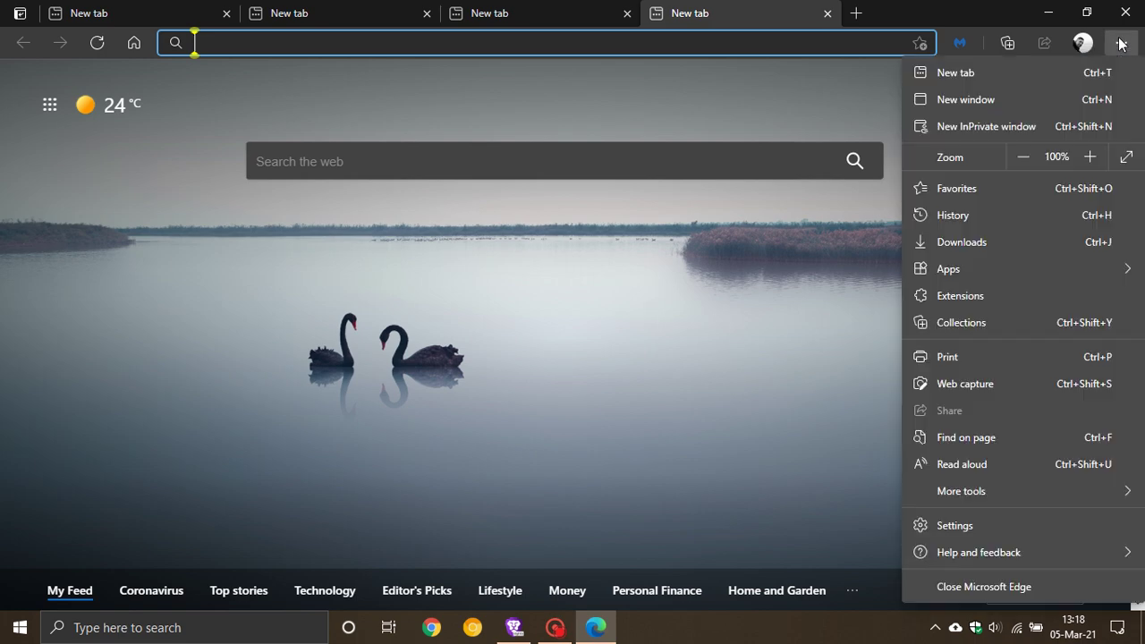
{"action": "left_click", "coordinate": [970, 214]}
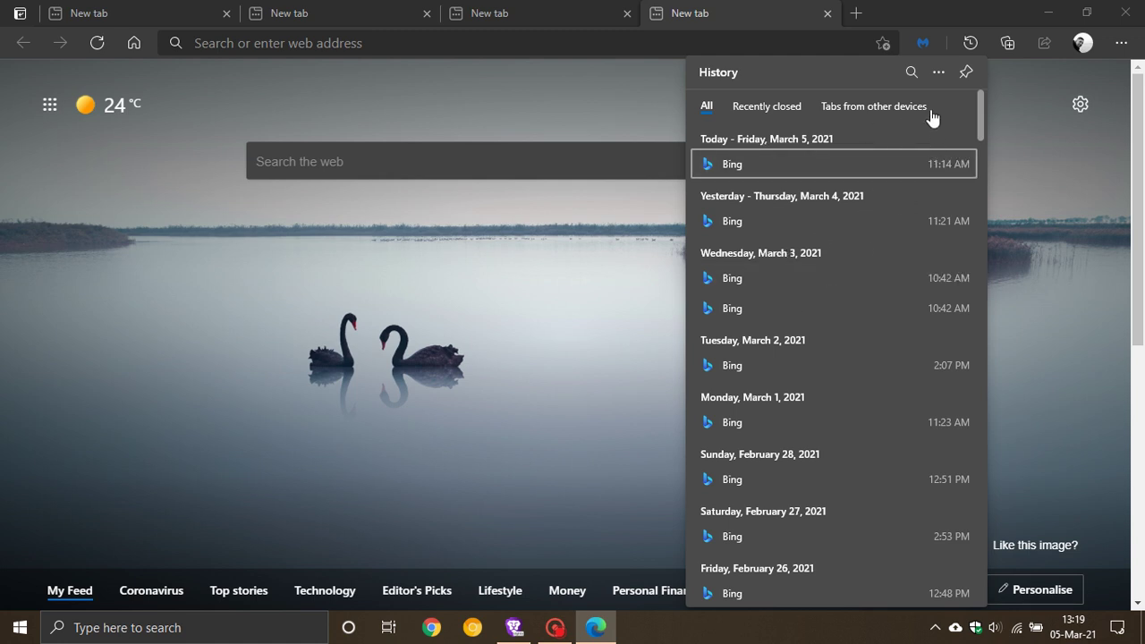
Open the full History page from the History pane's options and close its tab
{"action": "left_click", "coordinate": [939, 74]}
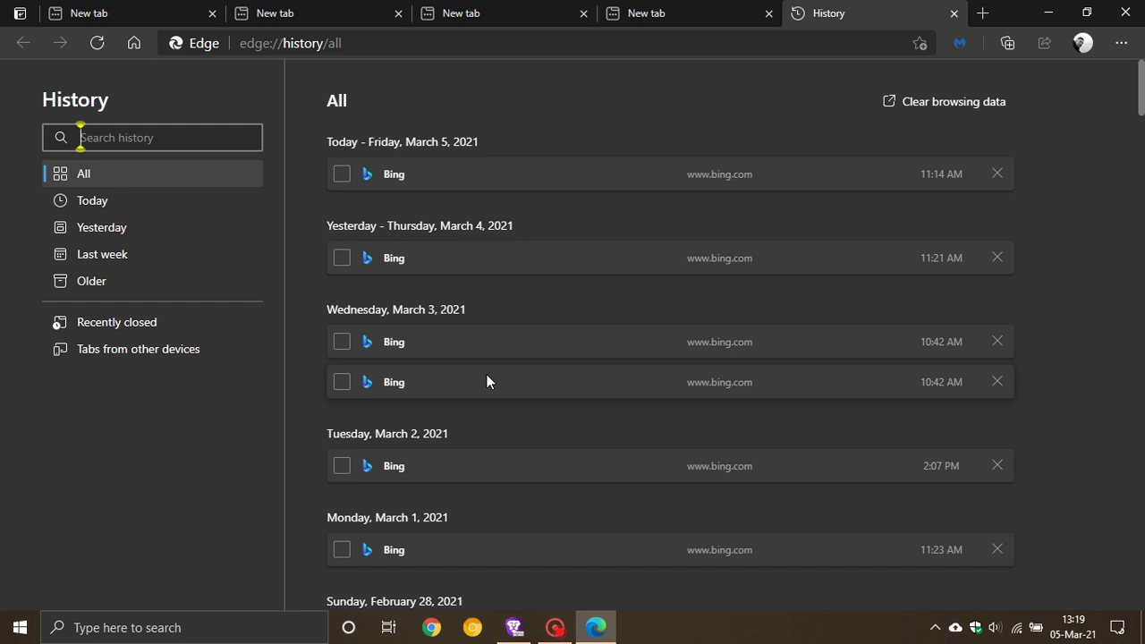
{"action": "left_click", "coordinate": [954, 12]}
Reopen the History pane, pin it beside the page and switch the tabs to the vertical layout
{"action": "left_click", "coordinate": [1120, 43]}
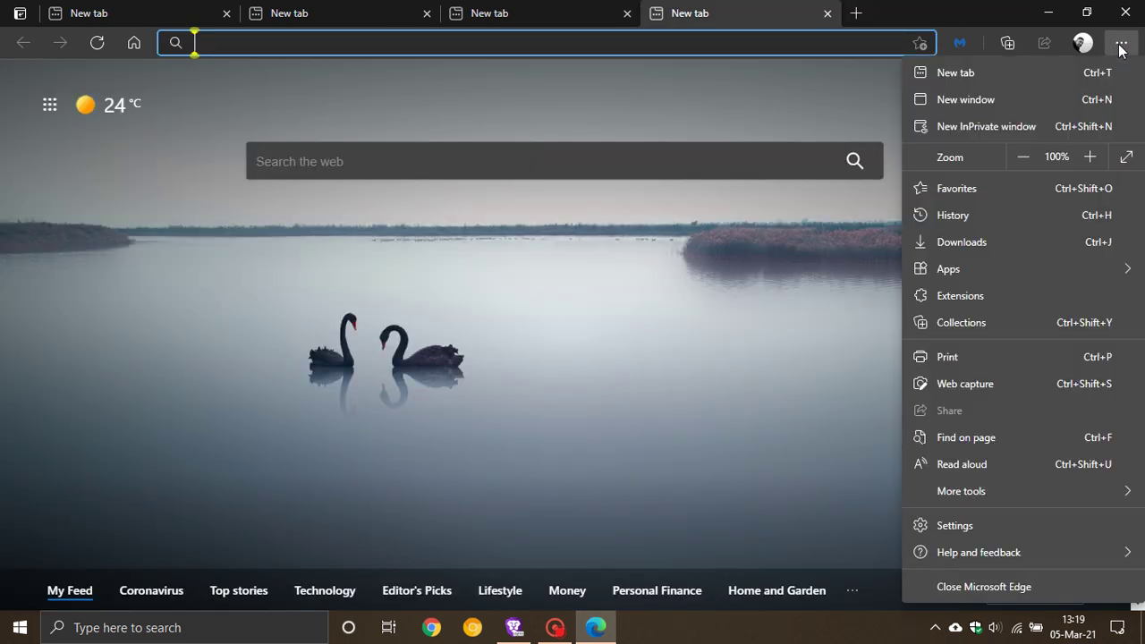
{"action": "left_click", "coordinate": [963, 215]}
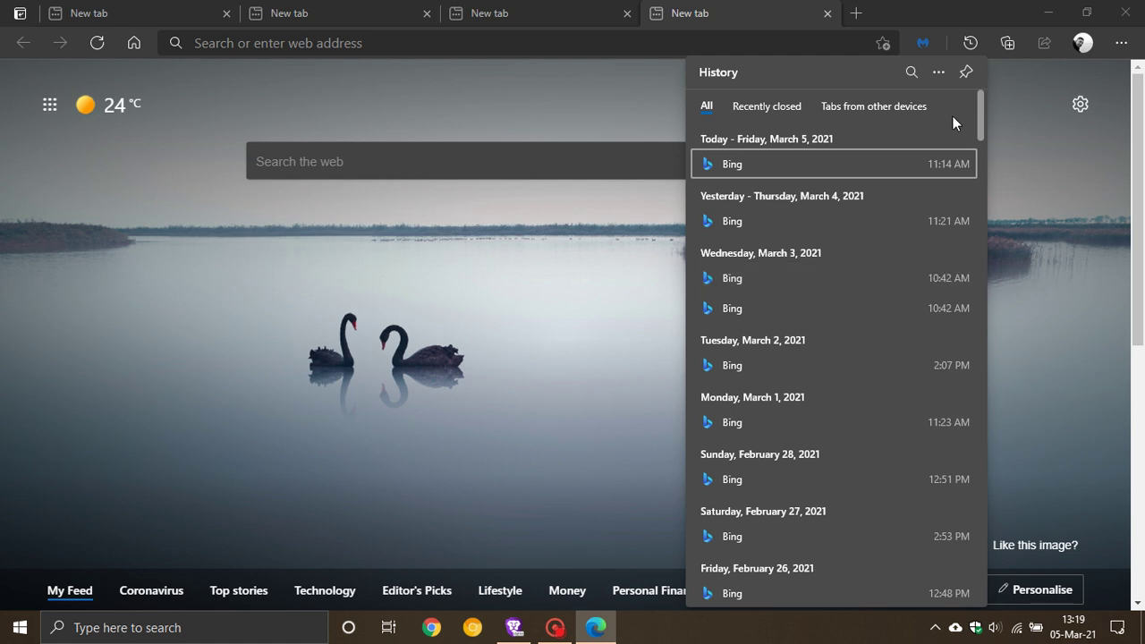
{"action": "left_click", "coordinate": [967, 74]}
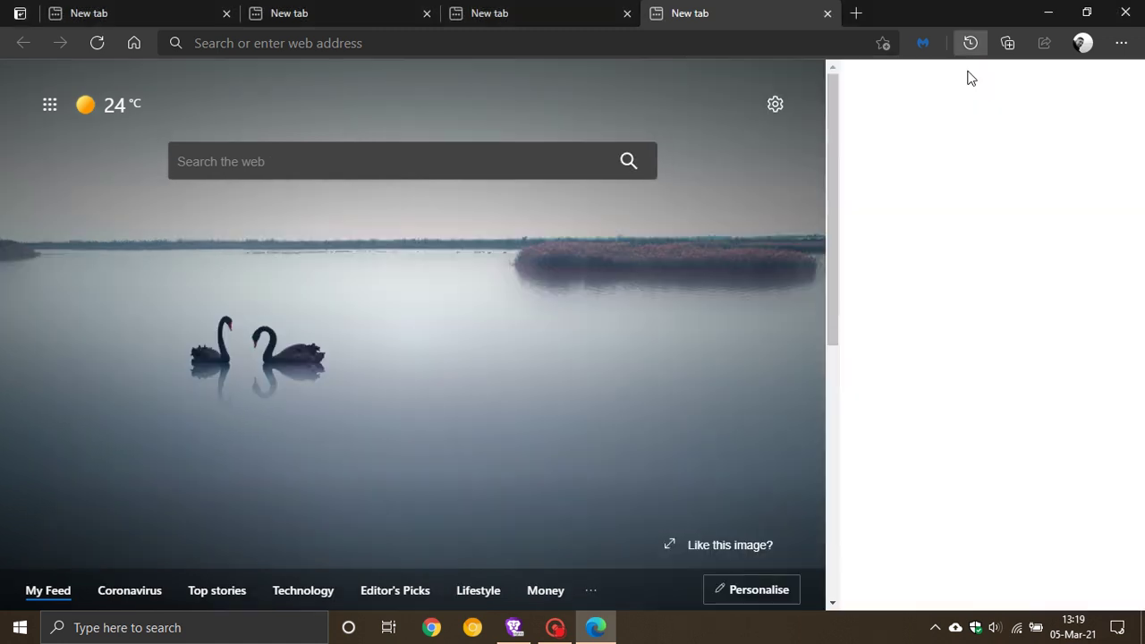
{"action": "left_click", "coordinate": [14, 17]}
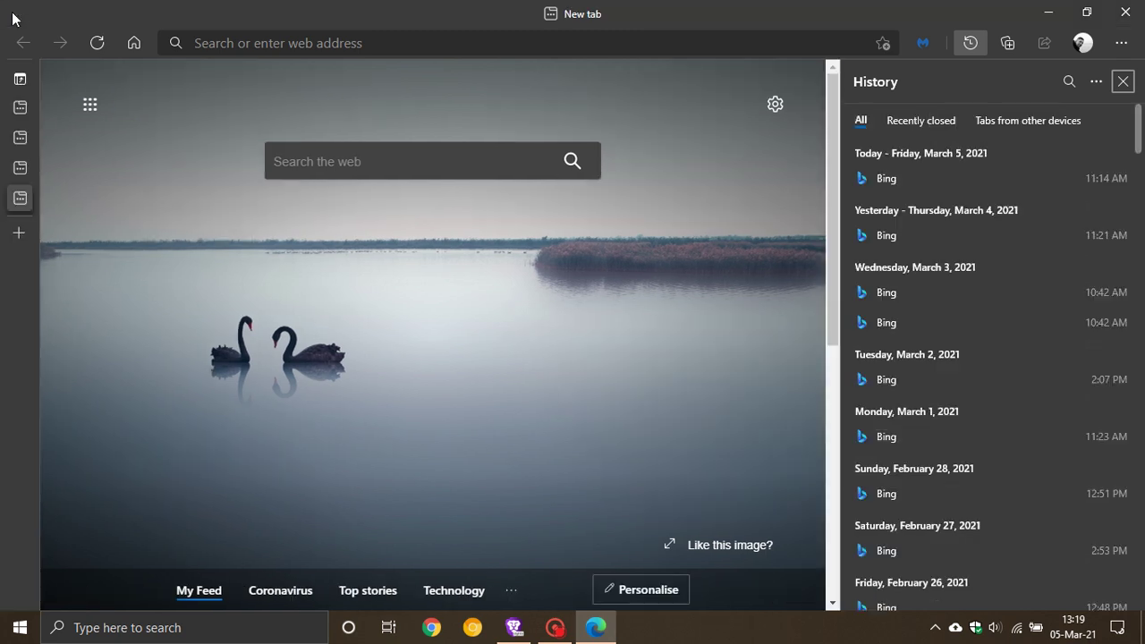
Close the pinned History pane and return the tabs to the horizontal layout
{"action": "mouse_move", "coordinate": [28, 365]}
{"action": "left_click", "coordinate": [1122, 82]}
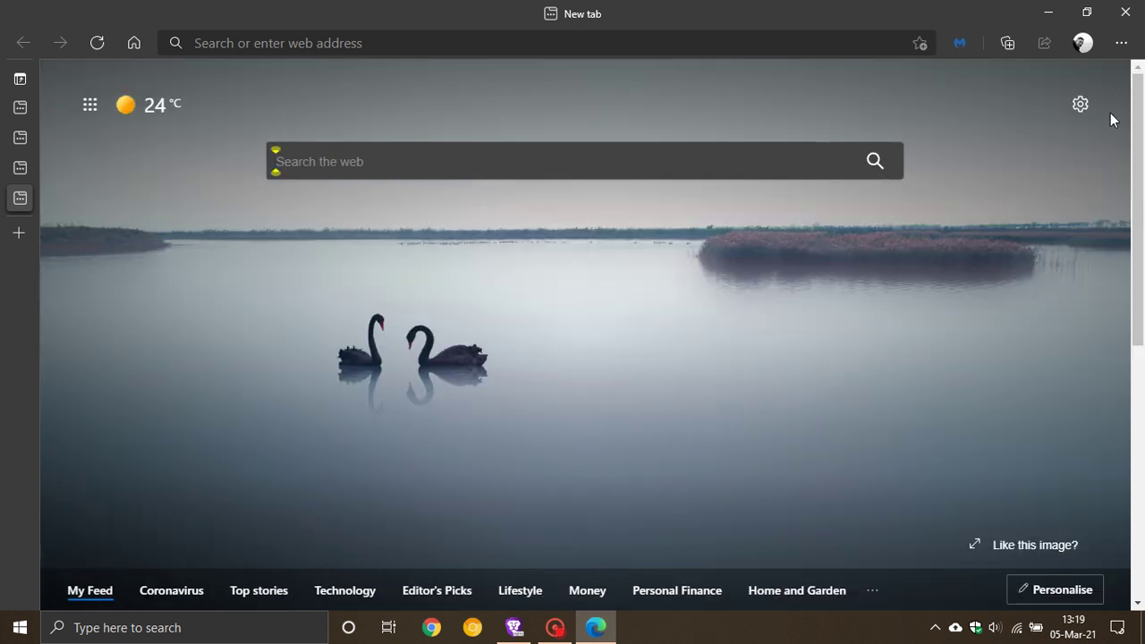
{"action": "left_click", "coordinate": [19, 79]}
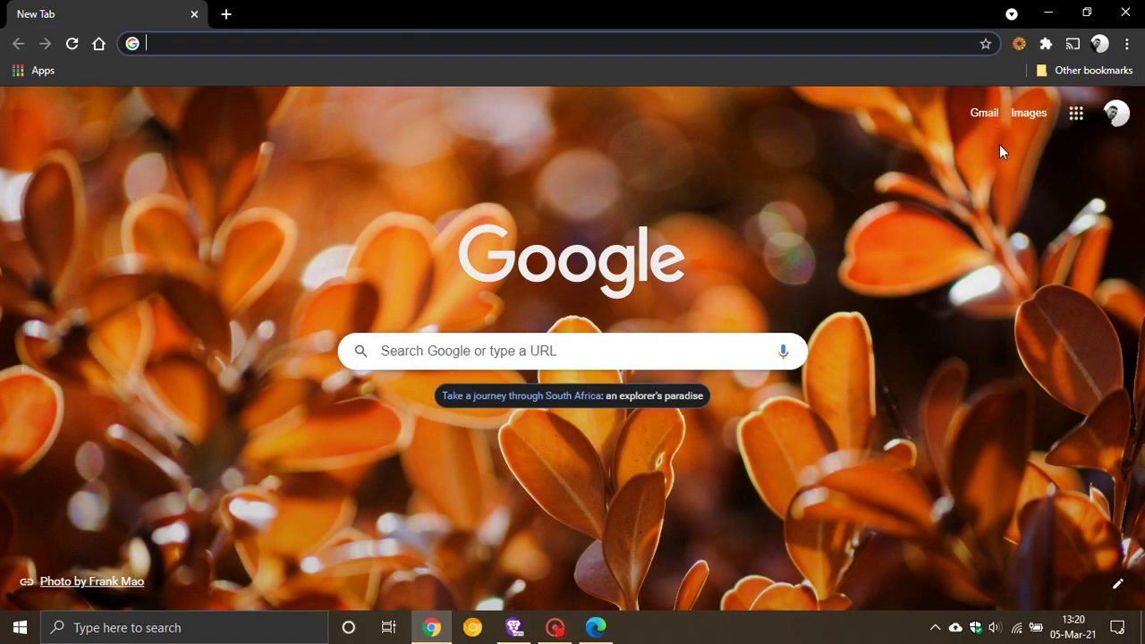
View the list of installed extensions in Google Chrome and close the Chrome window
{"action": "left_click", "coordinate": [1044, 44]}
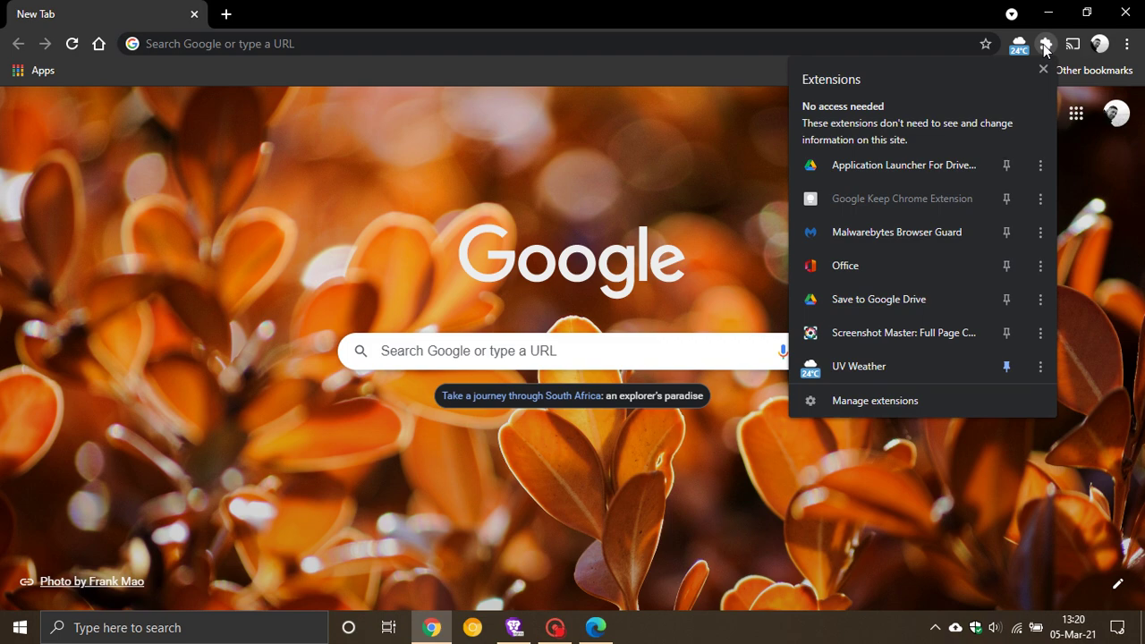
{"action": "left_click", "coordinate": [644, 231]}
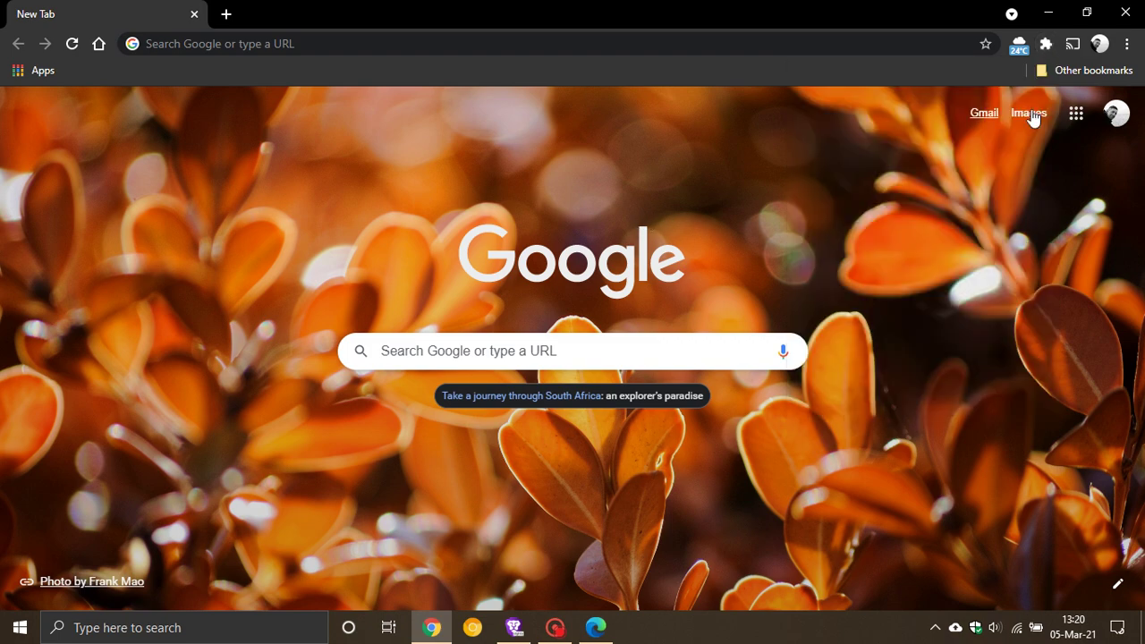
{"action": "left_click", "coordinate": [1131, 21]}
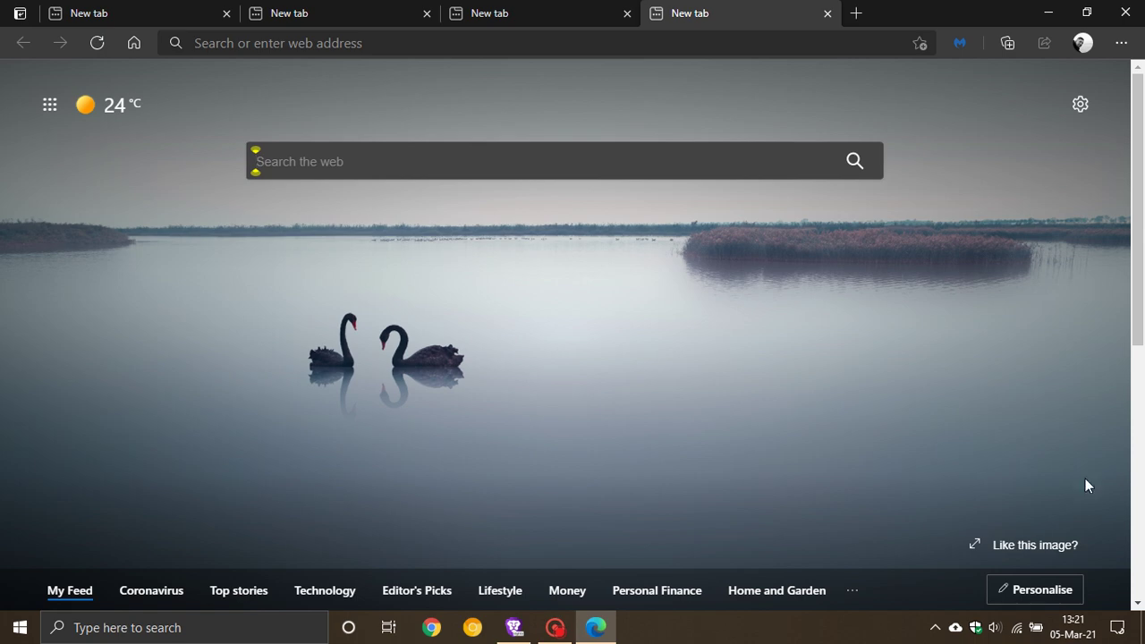
Close the Microsoft Edge window with its four new tabs
{"action": "mouse_move", "coordinate": [605, 577]}
{"action": "left_click", "coordinate": [1127, 14]}
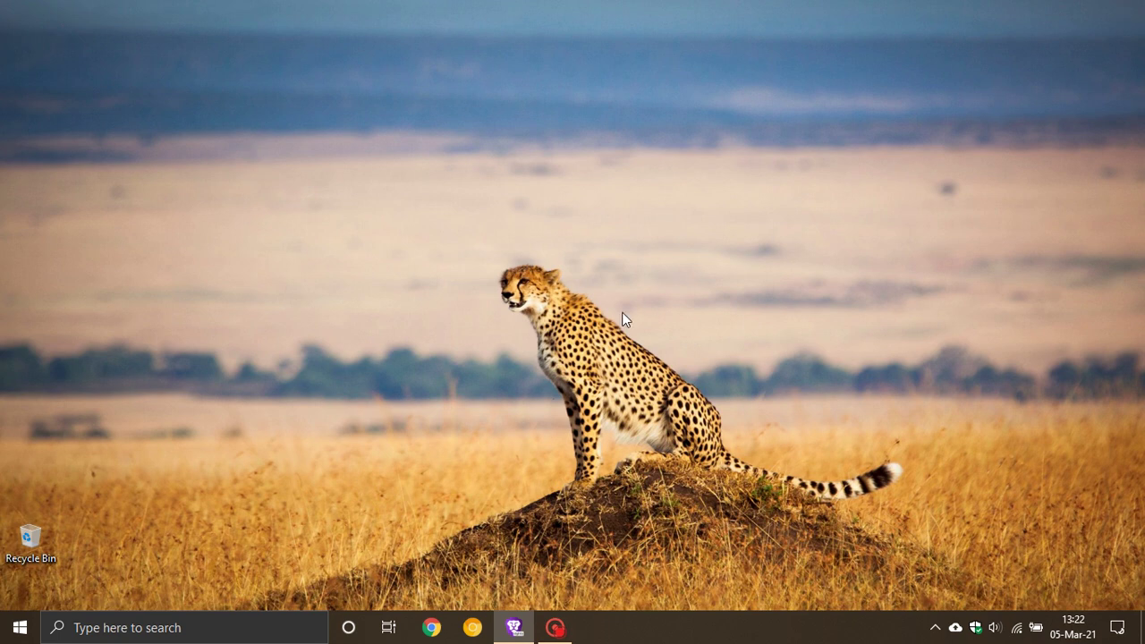